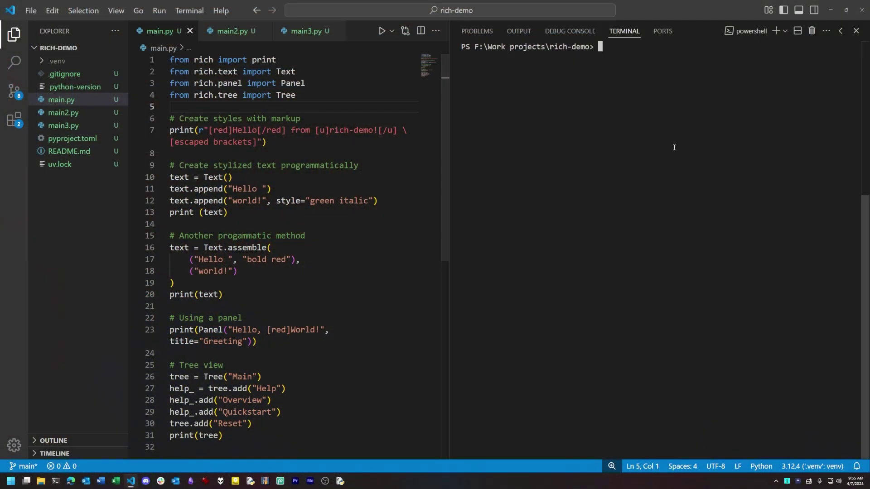
pyautogui.write('py .\\main.py')
# Run main.py, then highlight the rich print import on line 1 and its uses.
pyautogui.press('Return')
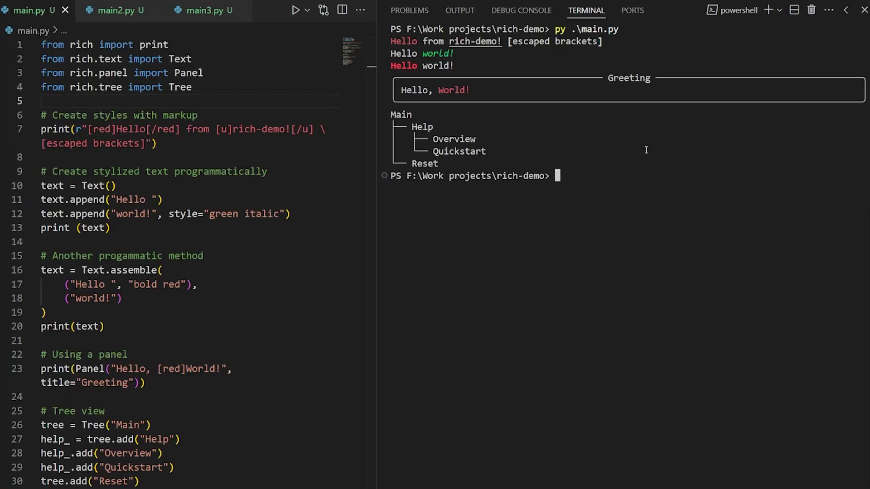
pyautogui.scroll(-2, 265, 146)
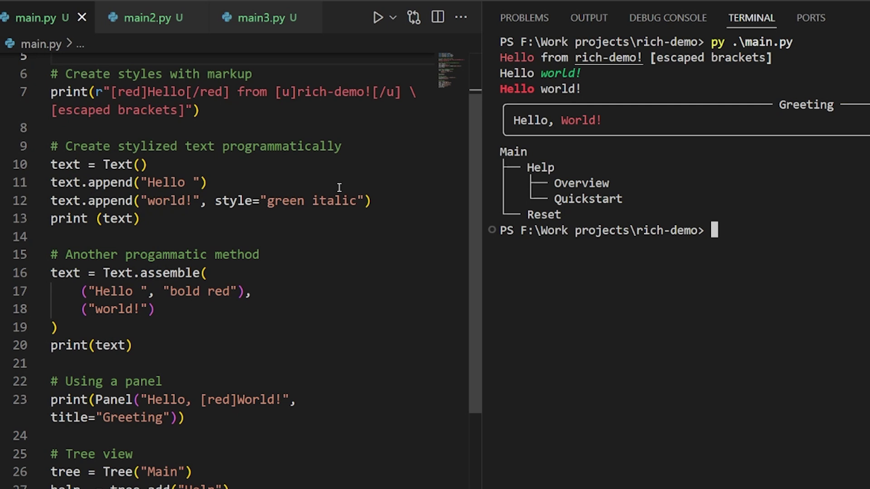
pyautogui.scroll(2, 339, 185)
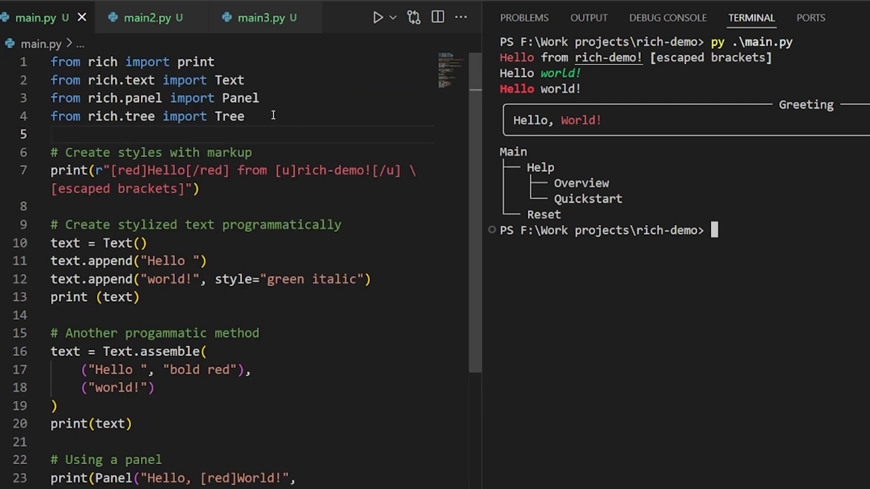
pyautogui.moveTo(234, 66); pyautogui.dragTo(52, 63)
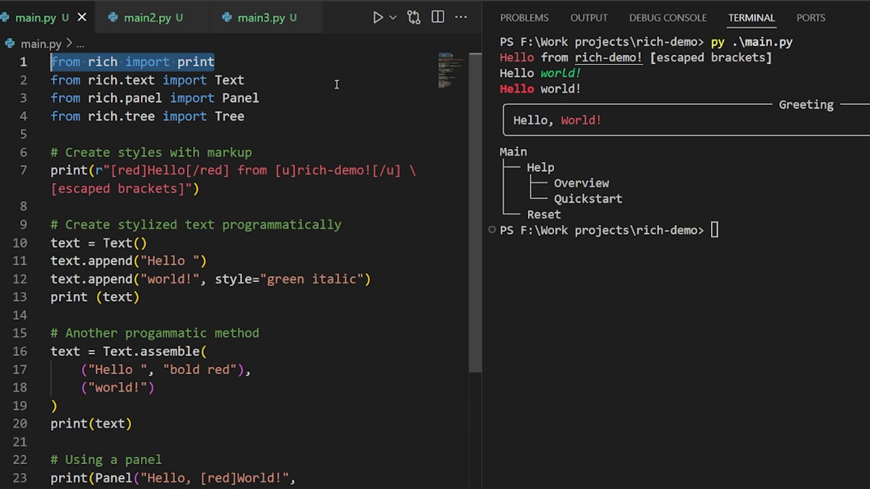
pyautogui.click(269, 68)
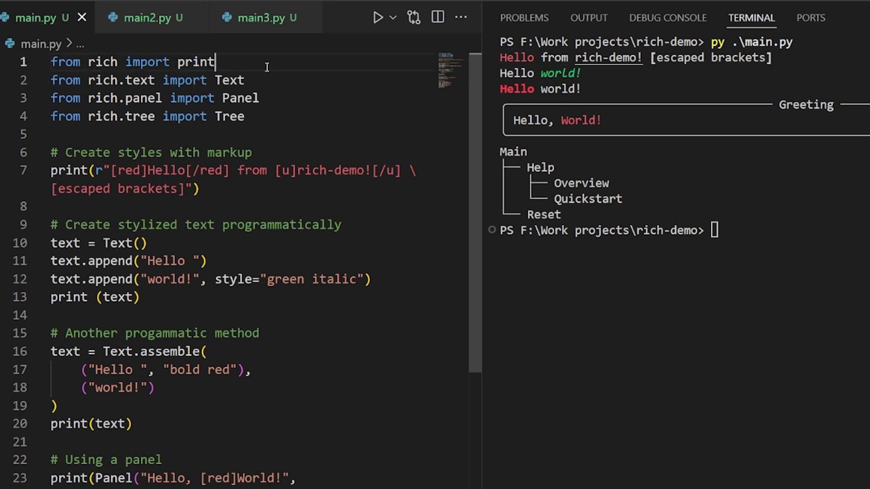
pyautogui.moveTo(196, 62)
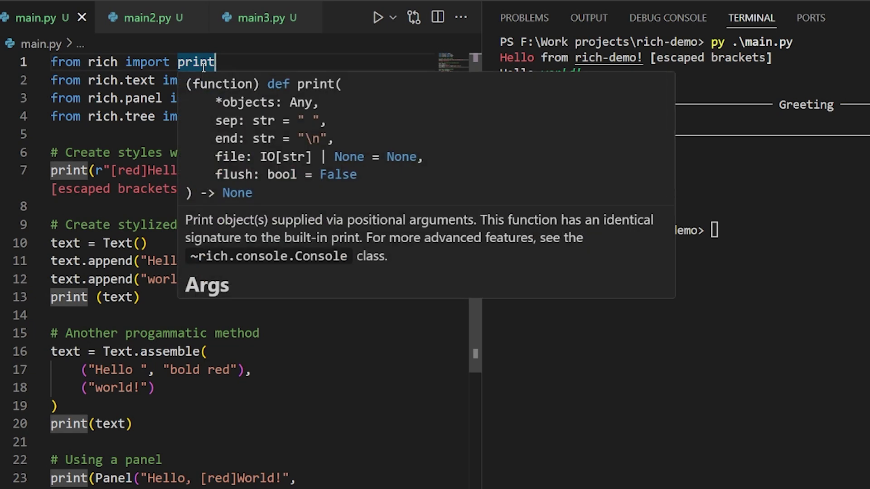
pyautogui.click(160, 138)
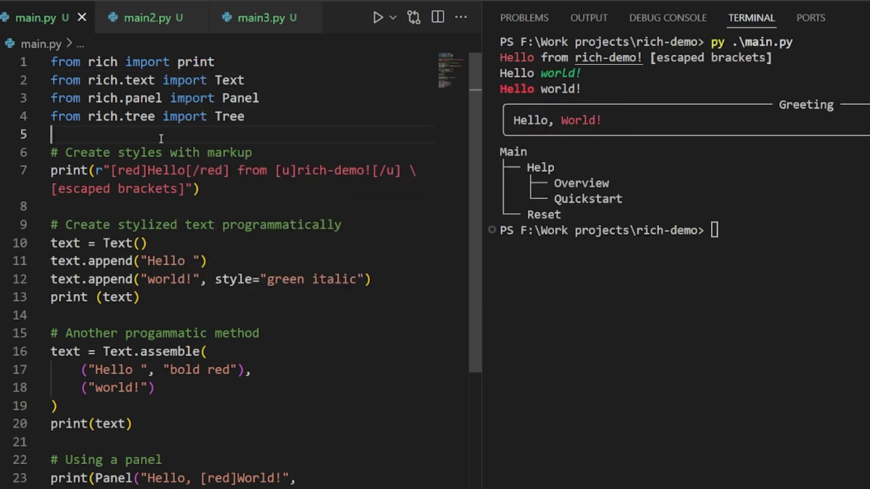
pyautogui.scroll(-3, 161, 139)
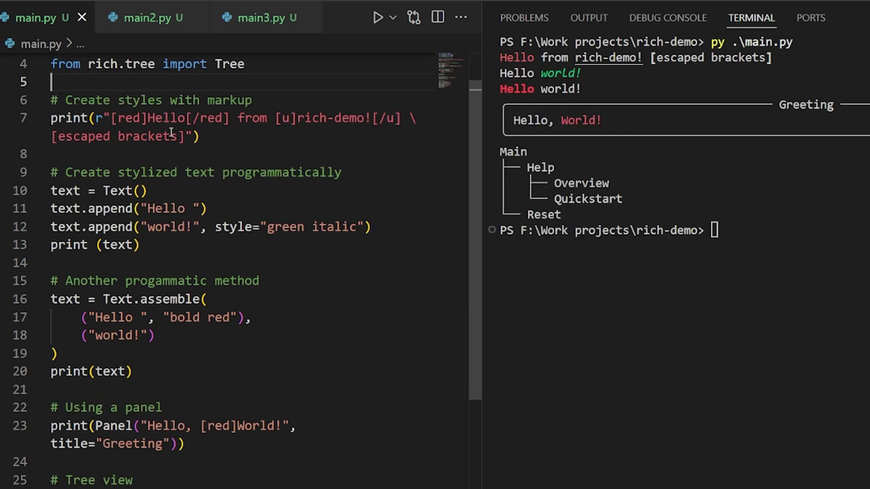
pyautogui.scroll(-1, 171, 131)
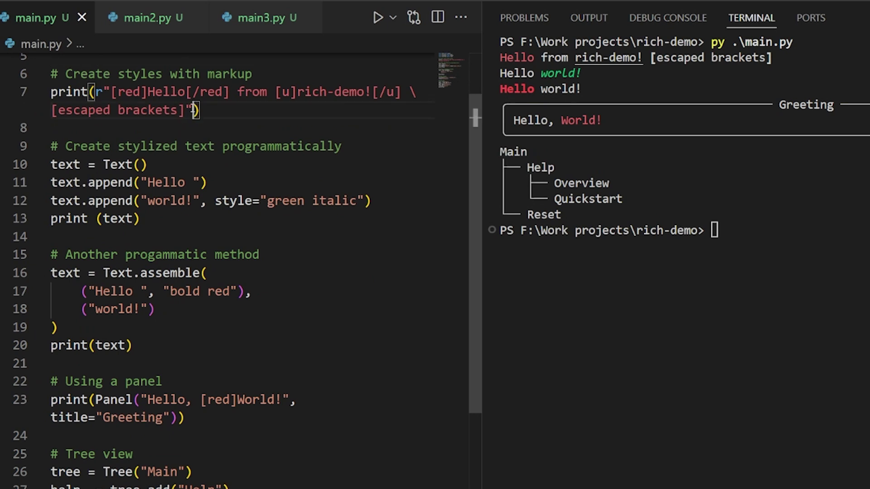
pyautogui.moveTo(193, 110); pyautogui.dragTo(104, 93)
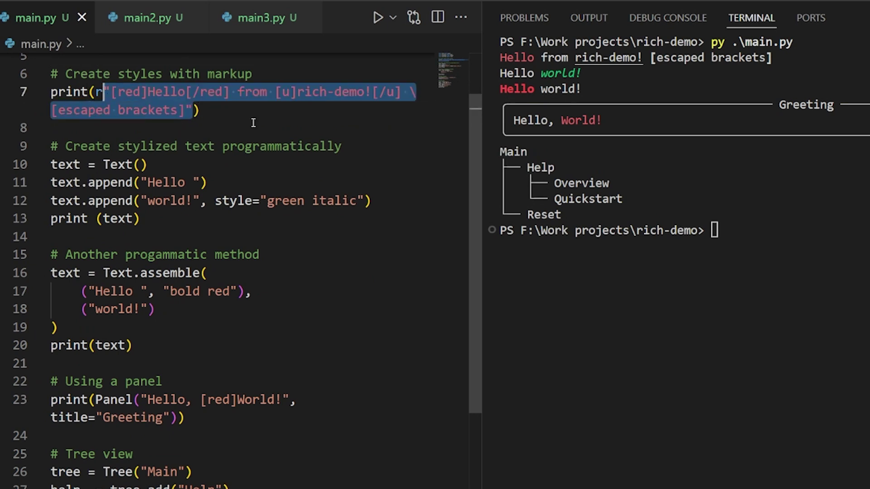
pyautogui.click(132, 93)
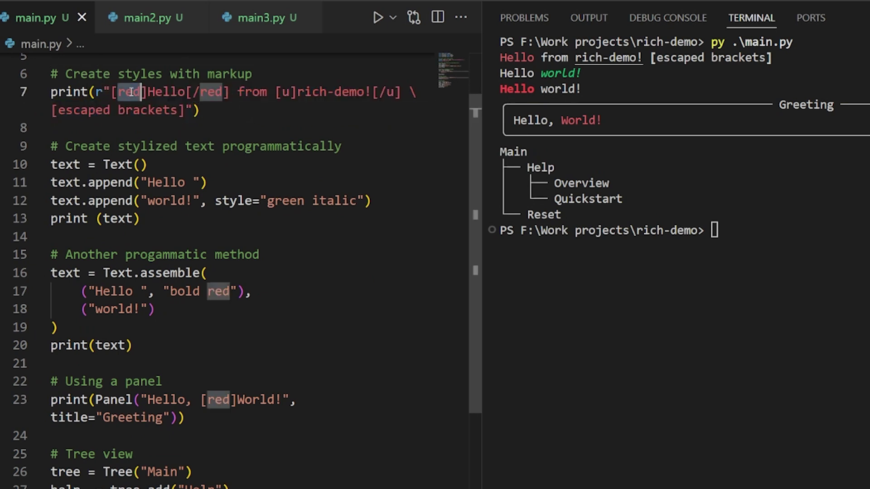
pyautogui.doubleClick(518, 58)
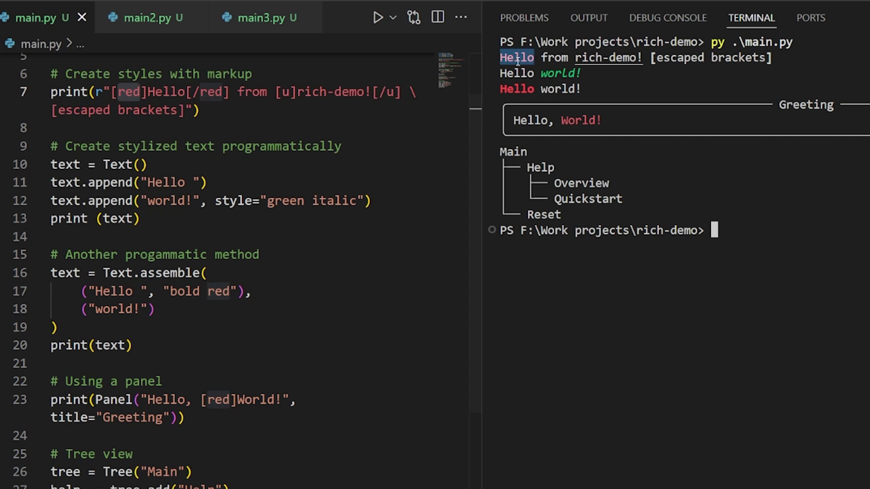
pyautogui.doubleClick(286, 92)
pyautogui.doubleClick(610, 60)
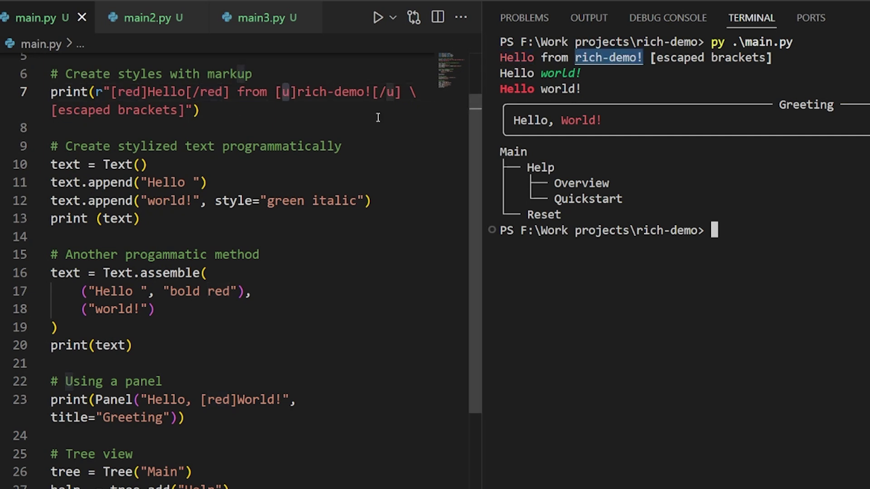
pyautogui.moveTo(408, 92); pyautogui.dragTo(185, 111)
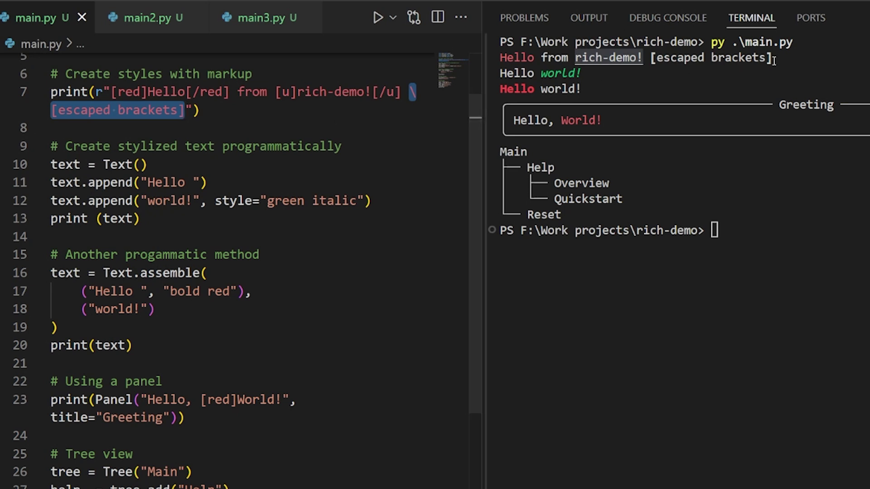
pyautogui.moveTo(772, 58); pyautogui.dragTo(650, 58)
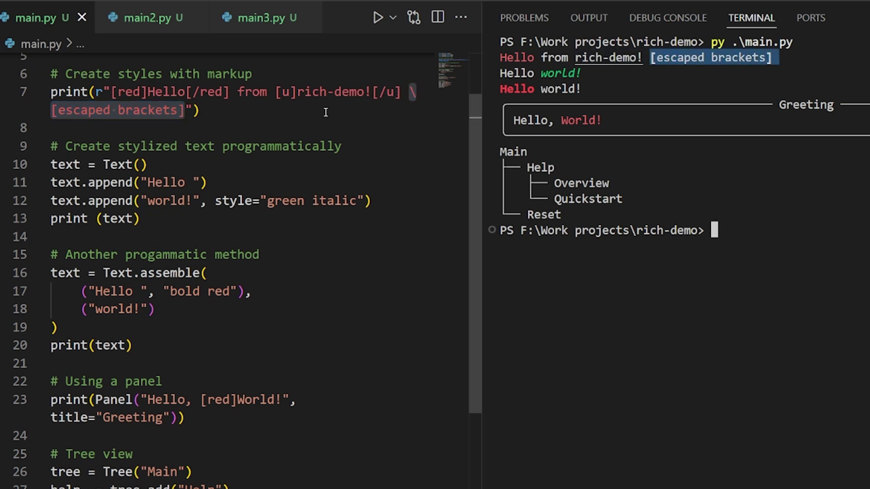
pyautogui.click(314, 126)
pyautogui.scroll(-1, 340, 136)
pyautogui.scroll(-1, 351, 138)
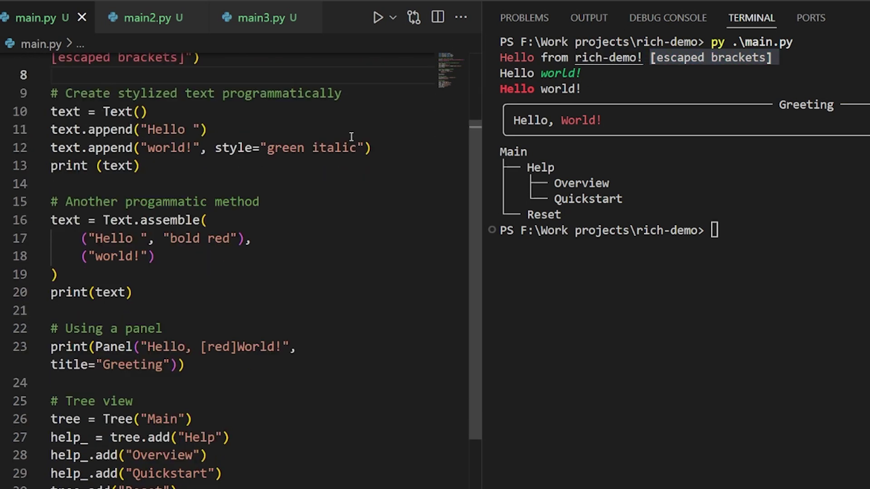
pyautogui.click(351, 138)
pyautogui.scroll(-1, 351, 139)
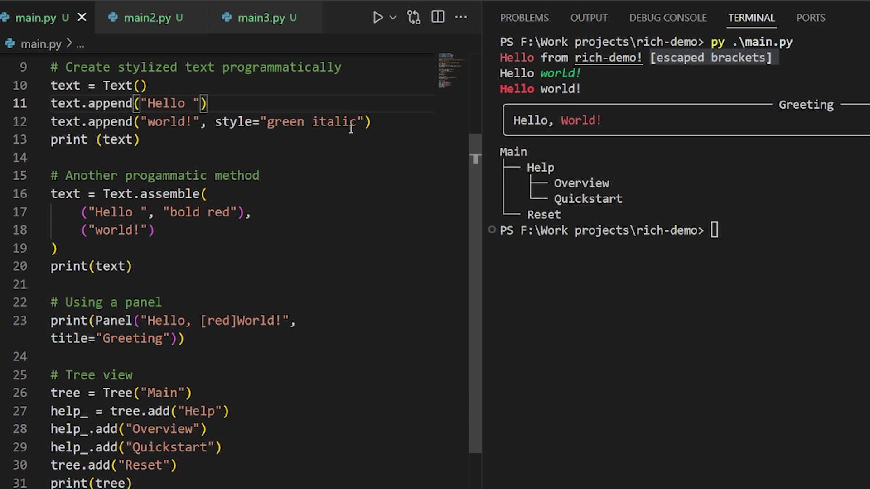
pyautogui.click(134, 85)
pyautogui.click(126, 104)
pyautogui.moveTo(110, 104)
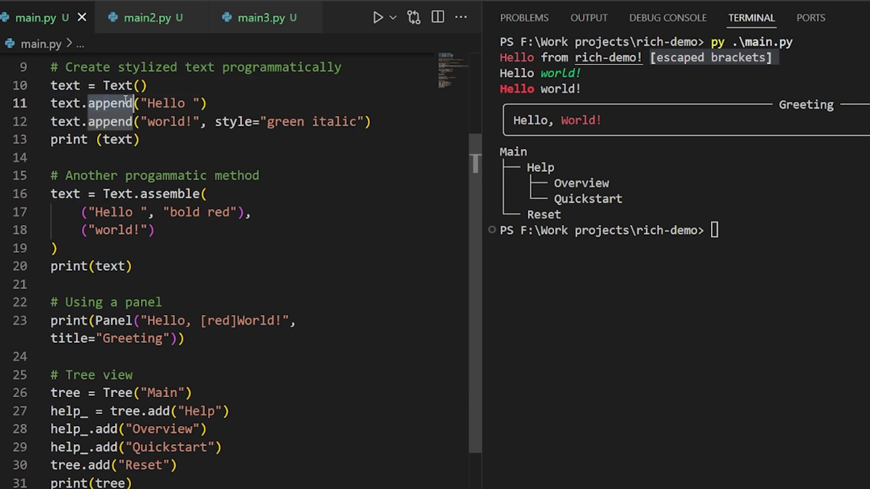
pyautogui.click(126, 121)
pyautogui.doubleClick(225, 123)
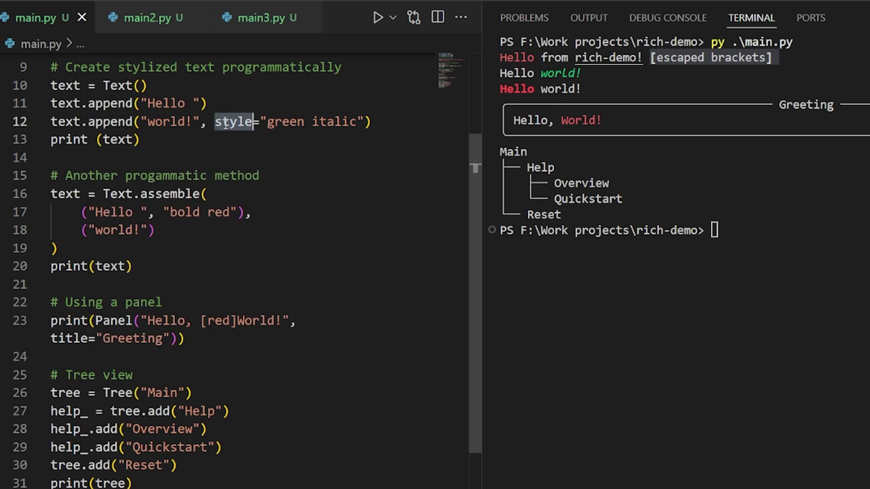
pyautogui.click(138, 140)
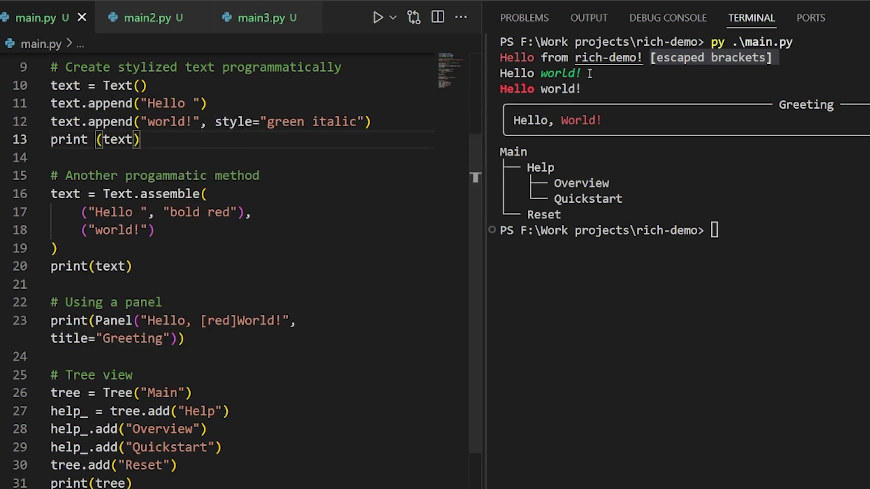
pyautogui.moveTo(585, 74); pyautogui.dragTo(501, 73)
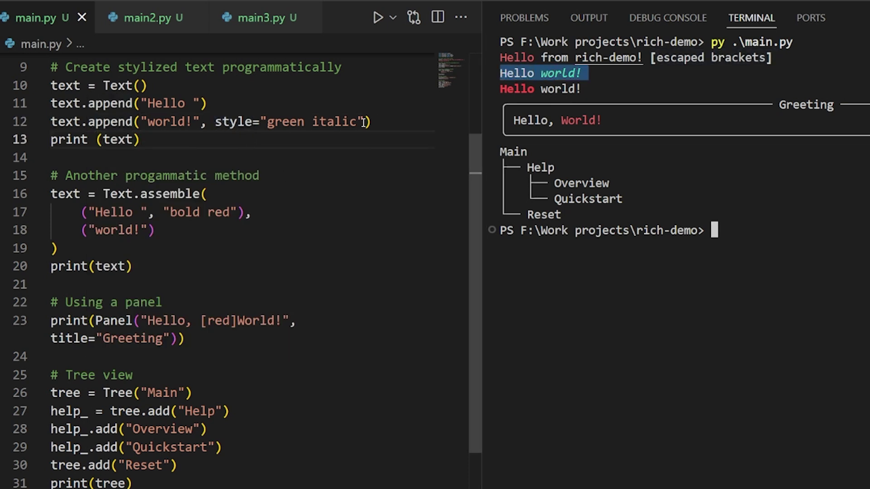
pyautogui.moveTo(373, 121); pyautogui.dragTo(50, 103)
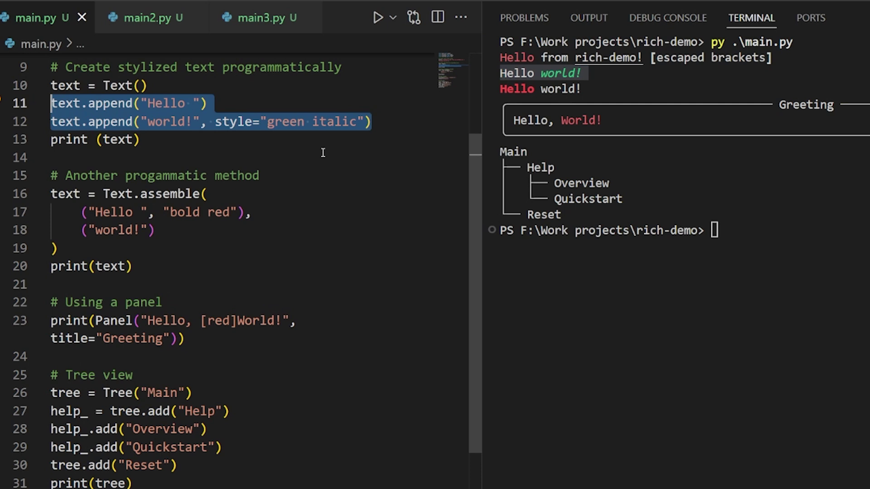
pyautogui.scroll(-1, 323, 152)
pyautogui.scroll(-1, 323, 152)
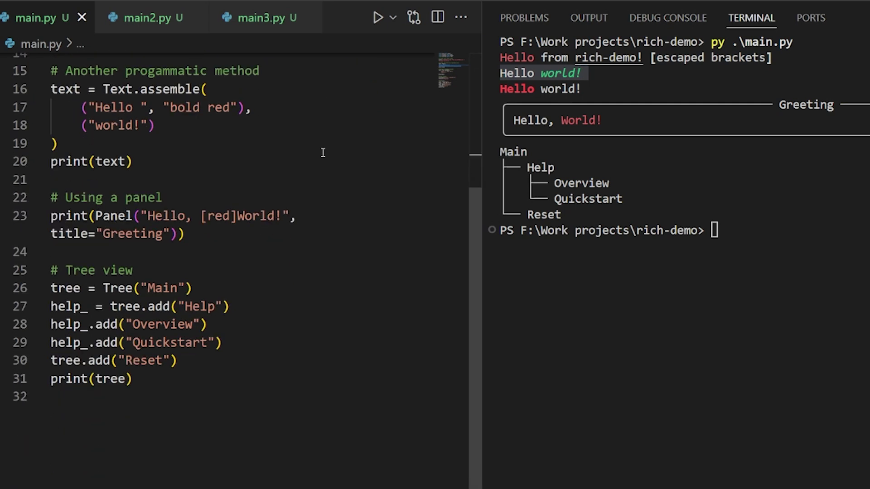
pyautogui.moveTo(154, 125)
pyautogui.mouseDown()
pyautogui.moveTo(51, 125)
pyautogui.moveTo(50, 107)
pyautogui.mouseUp()
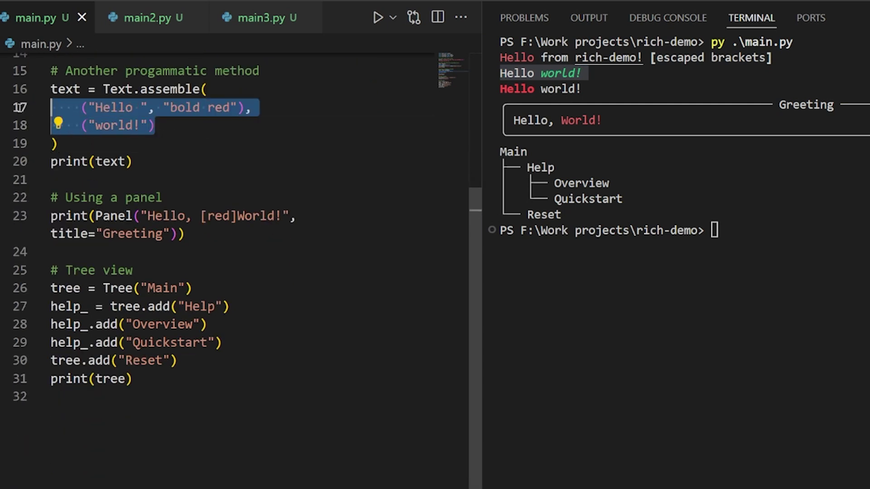
pyautogui.moveTo(602, 88); pyautogui.dragTo(500, 89)
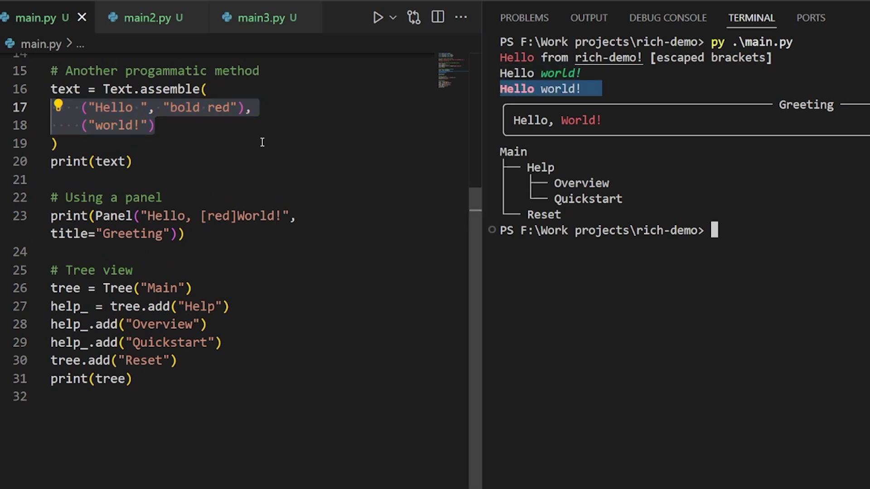
pyautogui.click(248, 179)
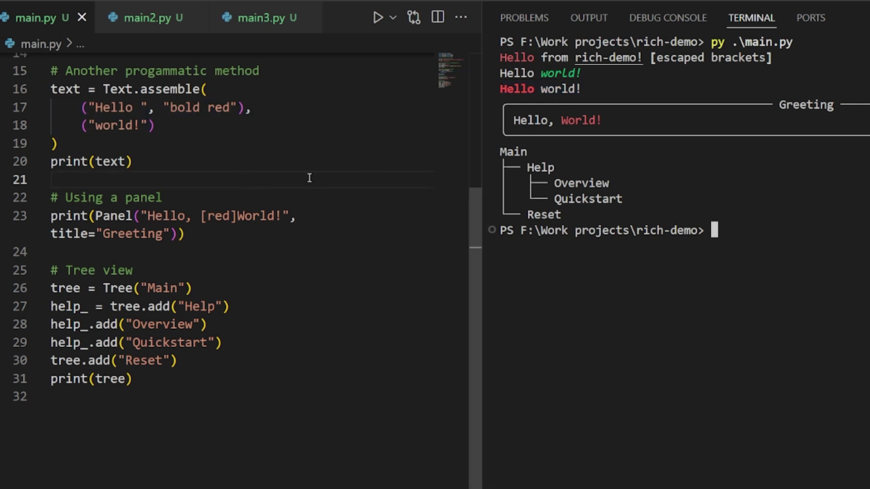
pyautogui.scroll(-3, 309, 177)
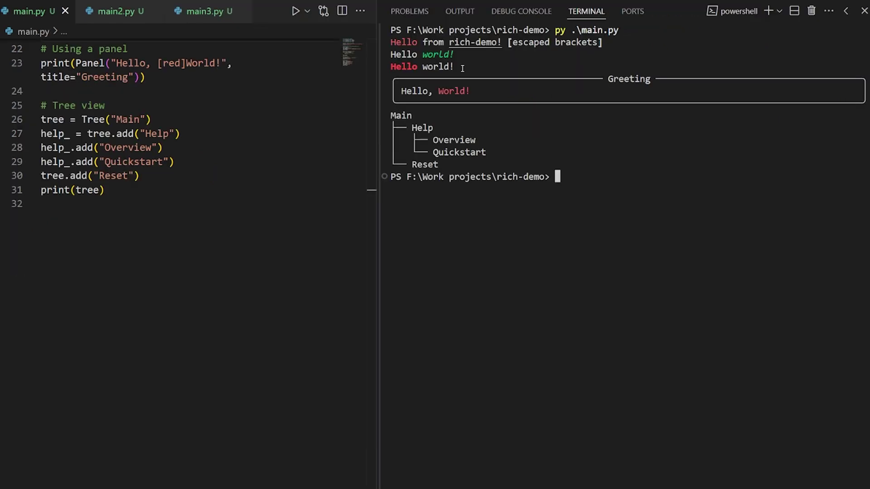
pyautogui.moveTo(462, 69); pyautogui.dragTo(867, 104)
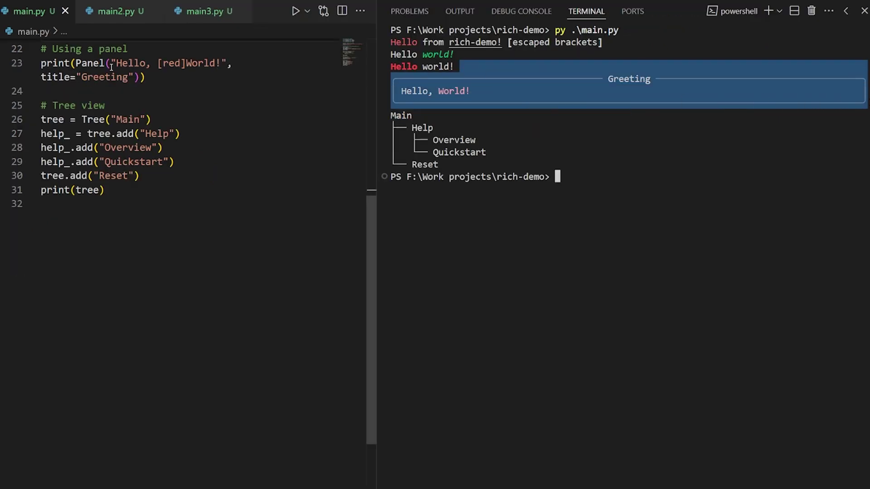
pyautogui.tripleClick(143, 79)
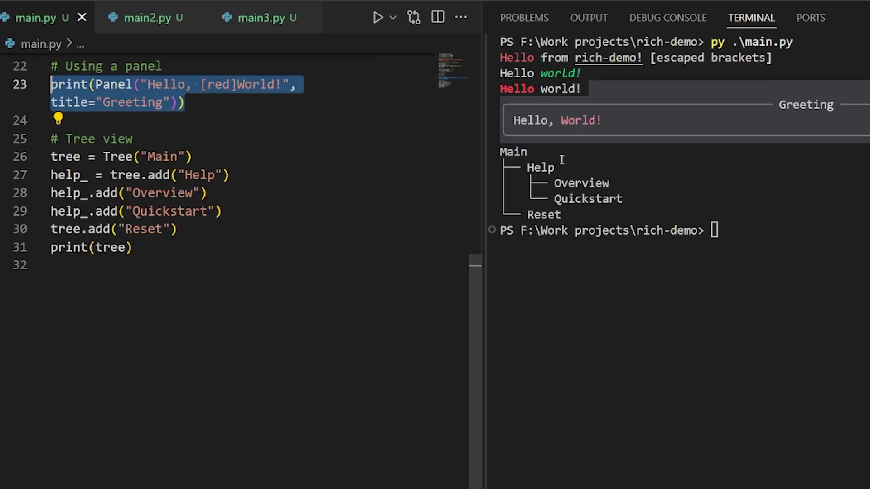
pyautogui.moveTo(576, 214); pyautogui.dragTo(500, 152)
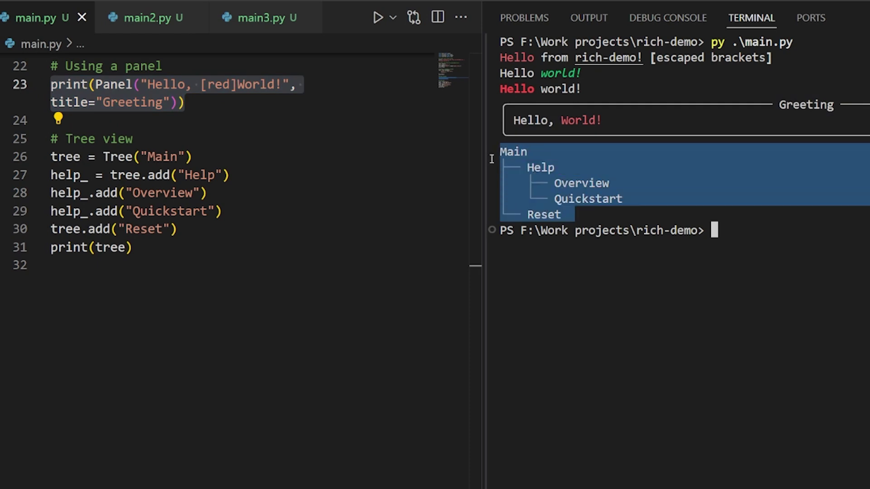
pyautogui.moveTo(178, 229); pyautogui.dragTo(52, 156)
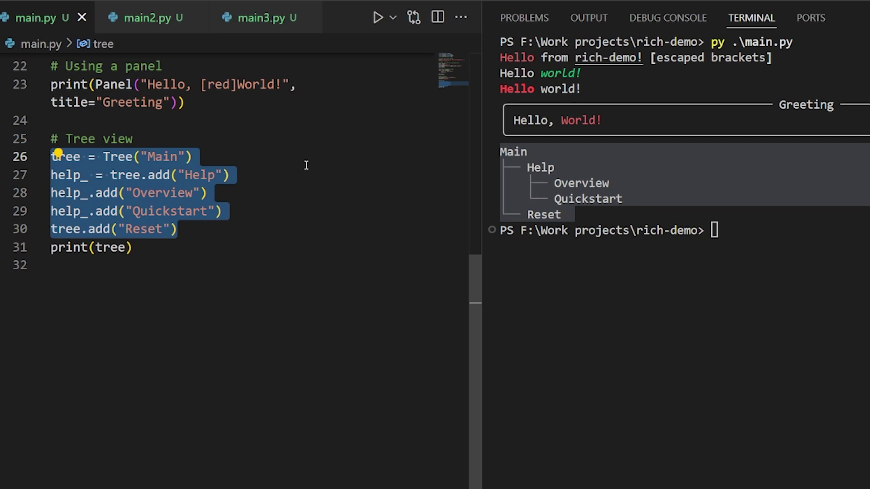
pyautogui.click(107, 193)
pyautogui.press('Down')
pyautogui.press('Down')
pyautogui.click(153, 255)
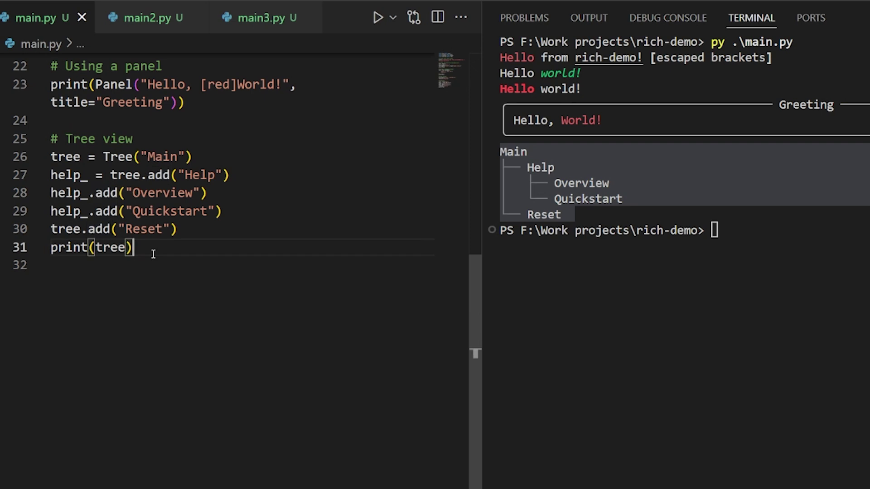
pyautogui.click(133, 19)
# Turn on word wrap in main2.py, clear the terminal with cls, and run main2.py.
pyautogui.click(368, 297)
pyautogui.hotkey('alt', 'z')
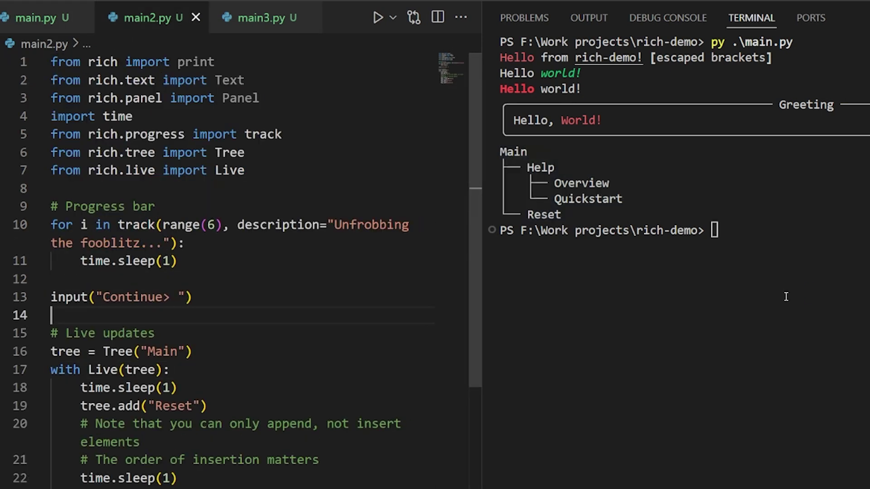
pyautogui.click(786, 296)
pyautogui.write('cls')
pyautogui.press('Return')
pyautogui.write('py ')
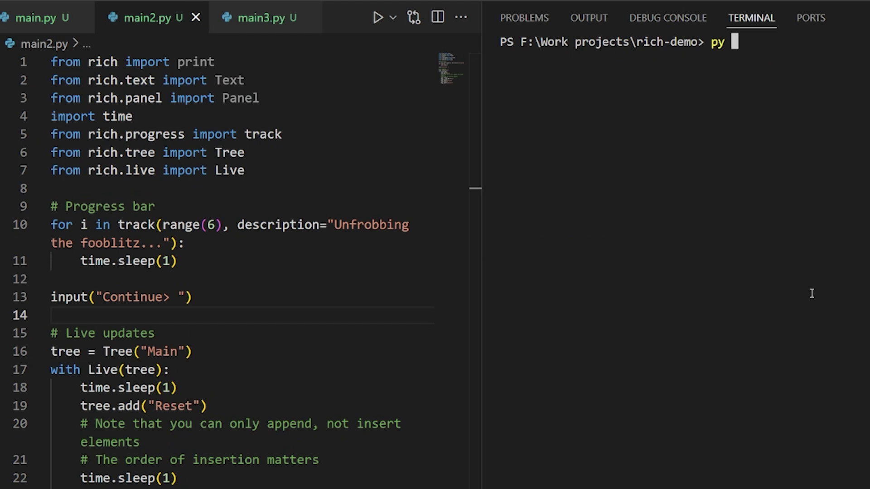
pyautogui.write('.\\main2.py')
pyautogui.press('Return')
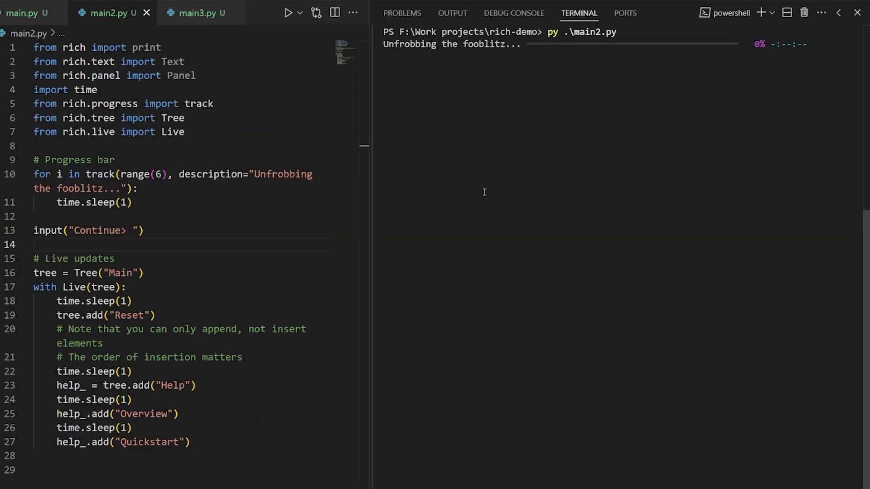
pyautogui.scroll(-2, 197, 154)
pyautogui.scroll(-1, 193, 155)
# Select the progress-bar loop on lines 10–11, then highlight the finished progress bar.
pyautogui.moveTo(151, 95)
pyautogui.mouseDown()
pyautogui.moveTo(63, 100)
pyautogui.moveTo(34, 72)
pyautogui.mouseUp()
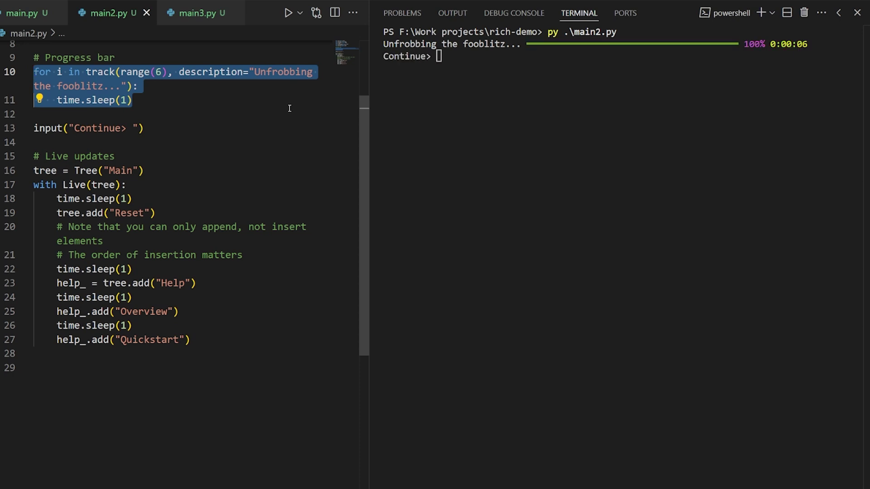
pyautogui.click(715, 82)
pyautogui.moveTo(803, 45); pyautogui.dragTo(527, 44)
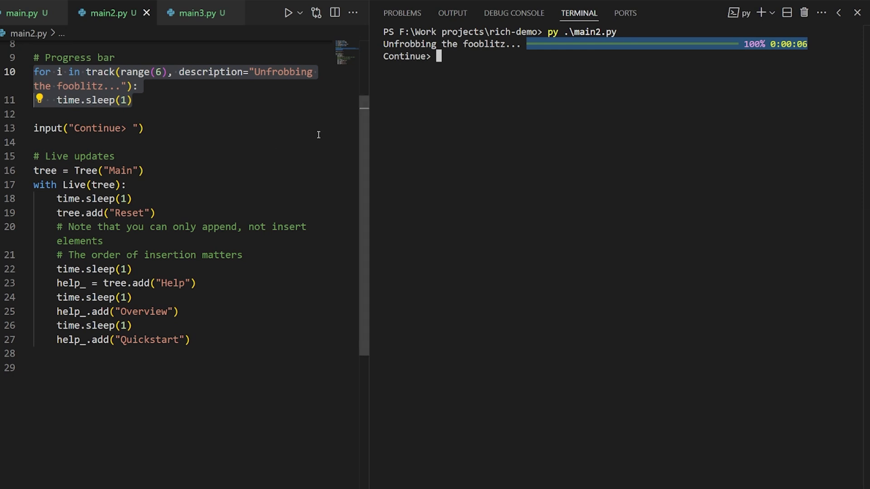
pyautogui.scroll(-1, 318, 135)
pyautogui.scroll(-1, 317, 135)
pyautogui.scroll(-1, 318, 135)
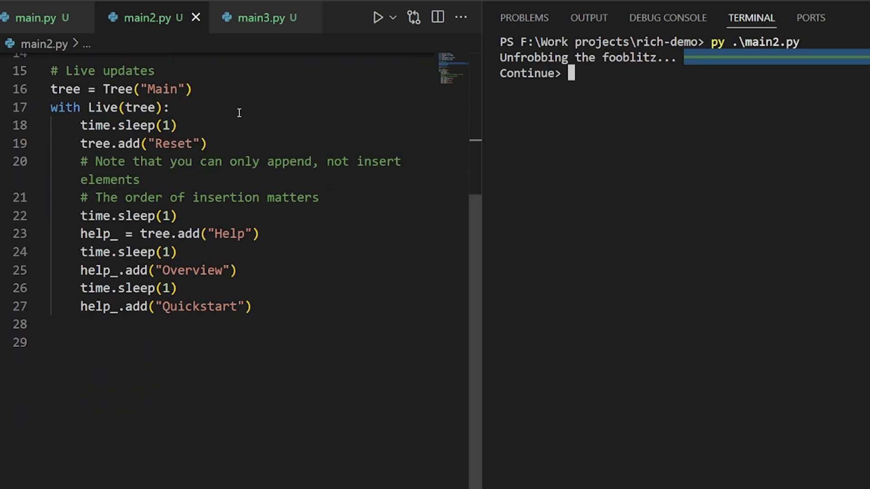
# Select 'Live', 'tree' and the live update body on lines 18–27 of main2.py.
pyautogui.doubleClick(105, 108)
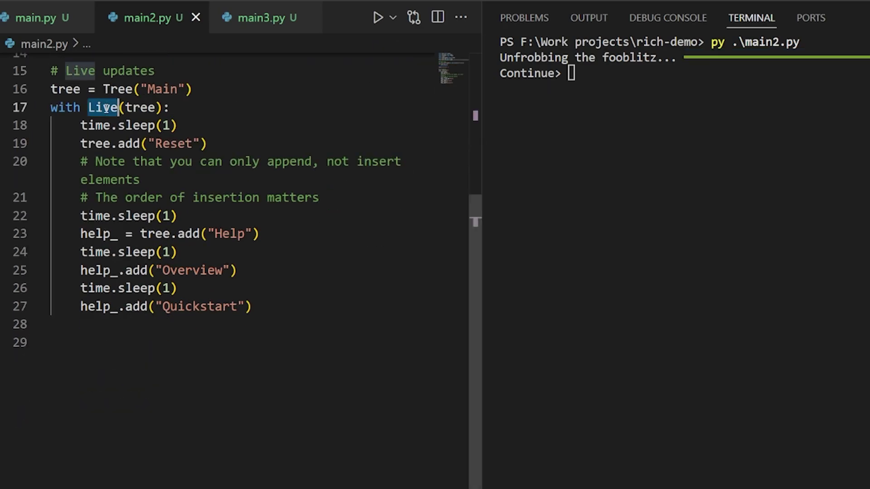
pyautogui.doubleClick(139, 107)
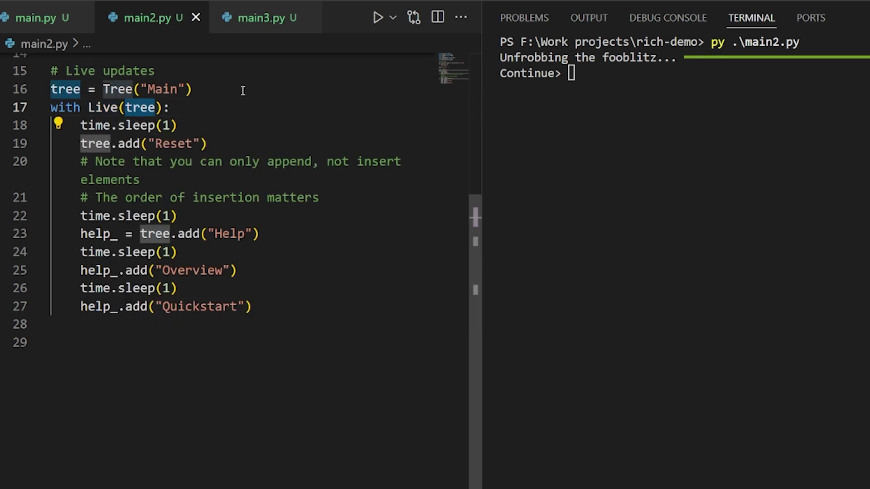
pyautogui.moveTo(273, 307); pyautogui.dragTo(27, 125)
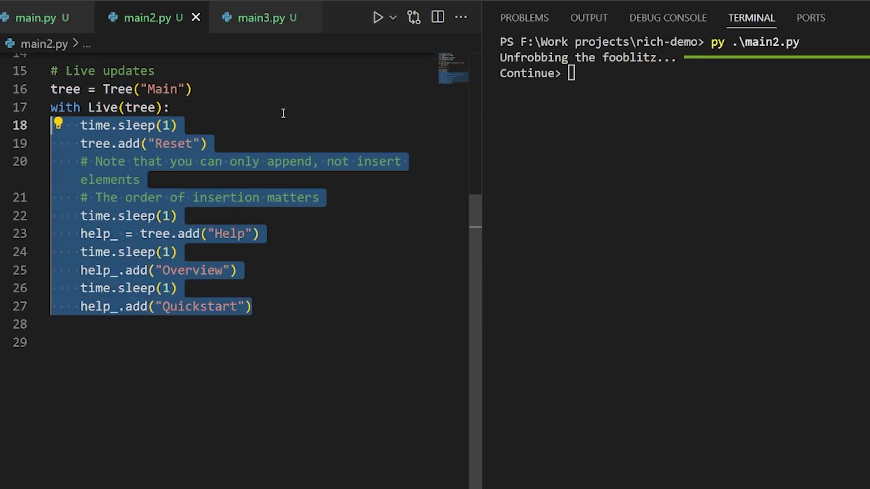
pyautogui.click(136, 125)
# Answer the Continue prompt so the live tree builds, then switch to main3.py.
pyautogui.click(576, 132)
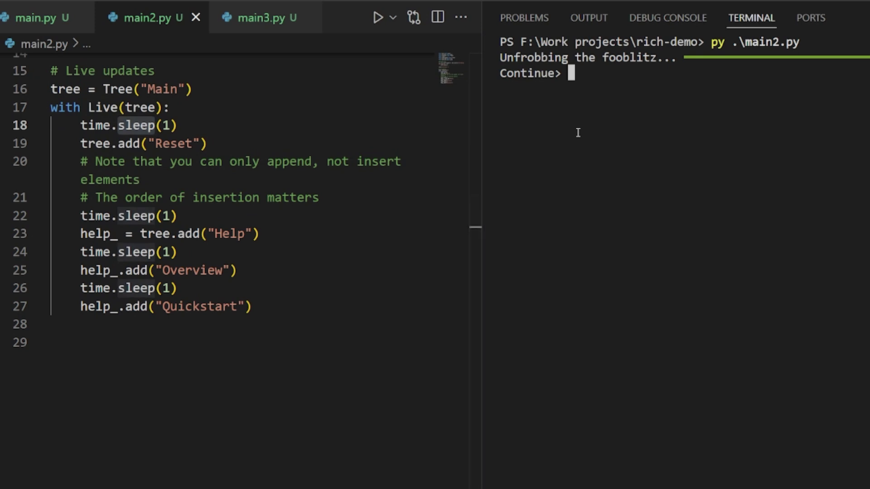
pyautogui.press('Return')
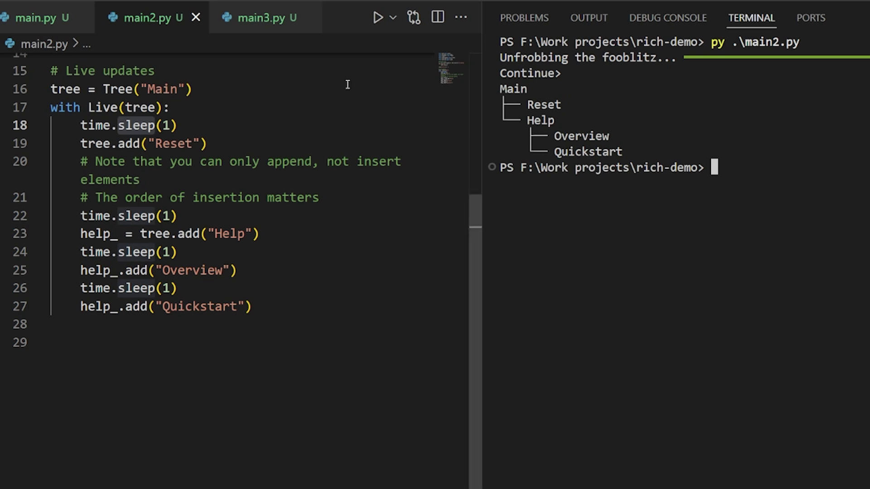
pyautogui.click(262, 18)
pyautogui.click(312, 177)
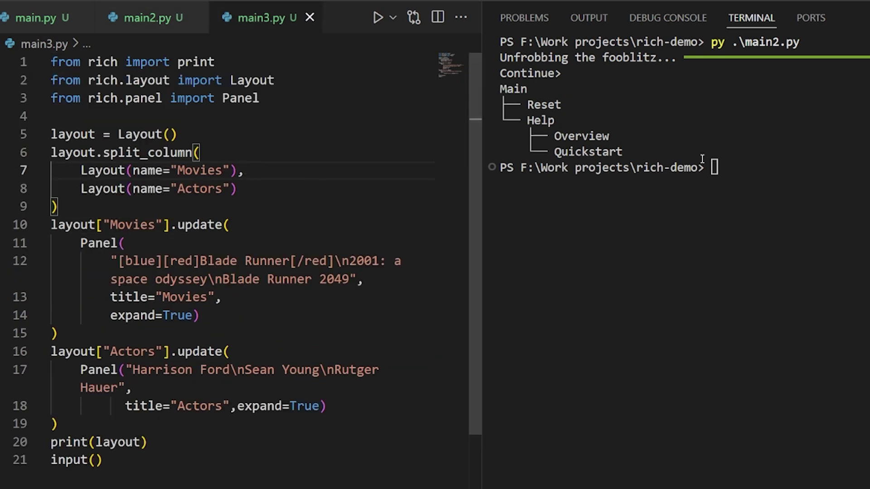
# Clear the terminal with Ctrl+L and run main3.py using Tab completion.
pyautogui.click(767, 134)
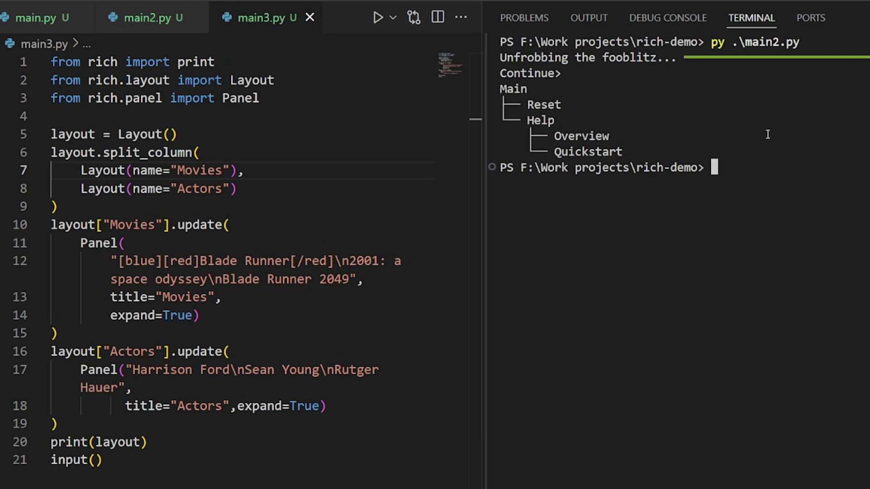
pyautogui.hotkey('ctrl', 'l')
pyautogui.write('py')
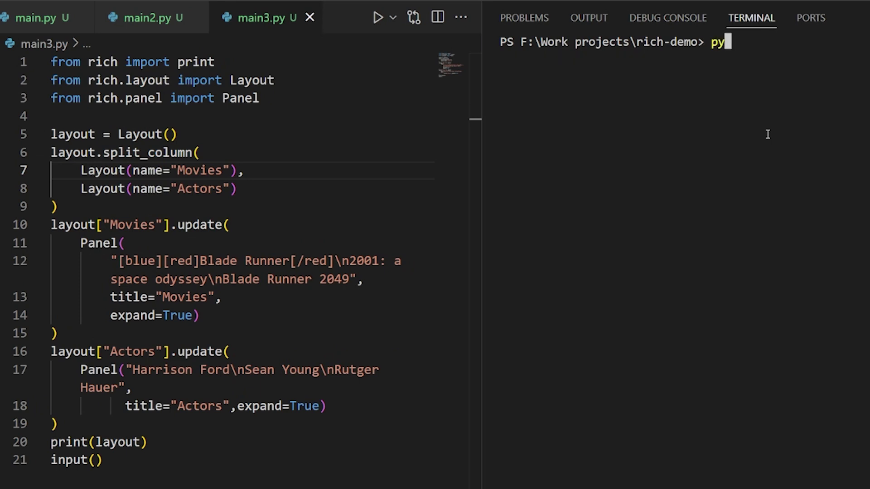
pyautogui.write(' .\\m')
pyautogui.press('Tab')
pyautogui.press('Tab')
pyautogui.press('Tab')
pyautogui.press('Return')
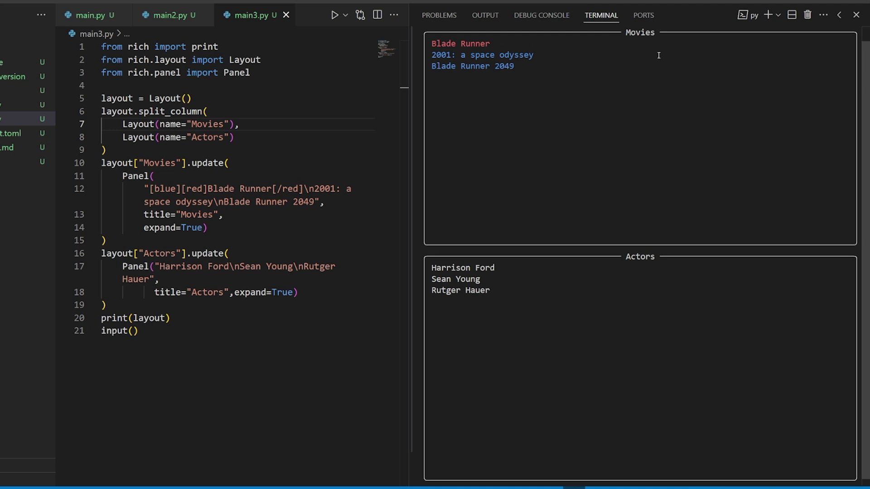
# Select the Movies and Actors panel titles, then their update blocks in the code.
pyautogui.doubleClick(641, 32)
pyautogui.doubleClick(640, 256)
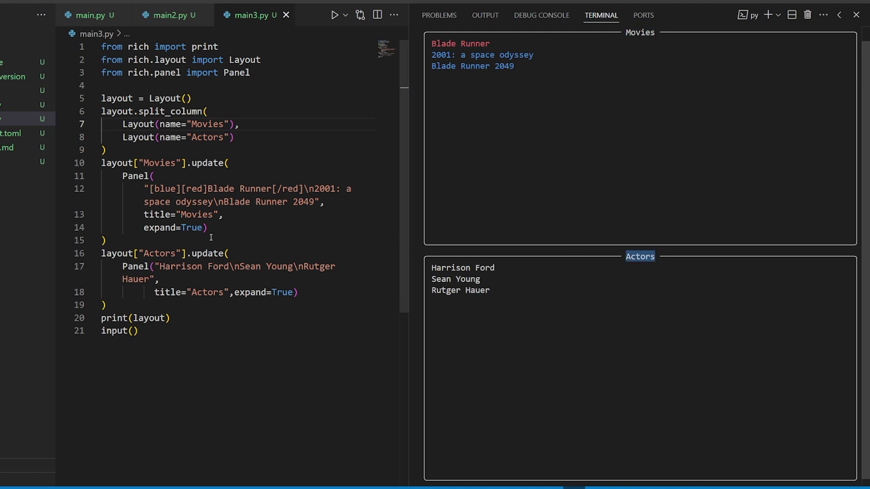
pyautogui.click(109, 240)
pyautogui.hotkey('shift', 'Up')
pyautogui.hotkey('shift', 'Up')
pyautogui.hotkey('shift', 'Up')
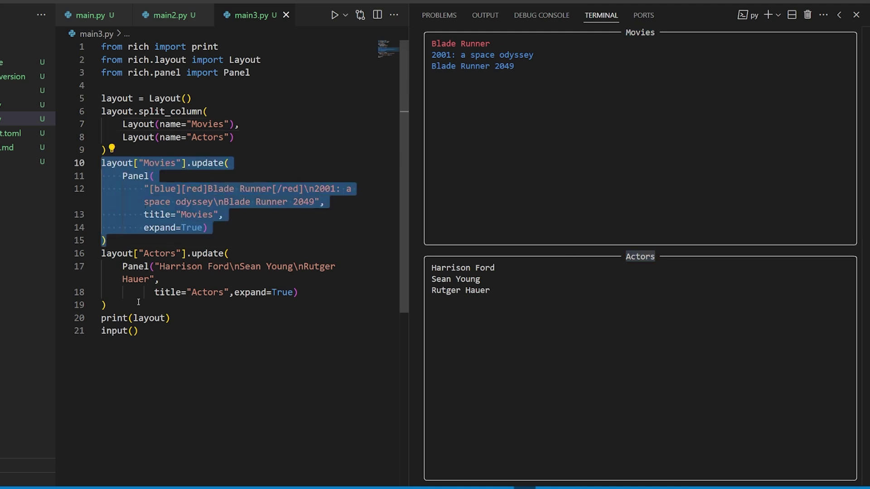
pyautogui.keyDown('shift'); pyautogui.click(136, 304); pyautogui.keyUp('shift')
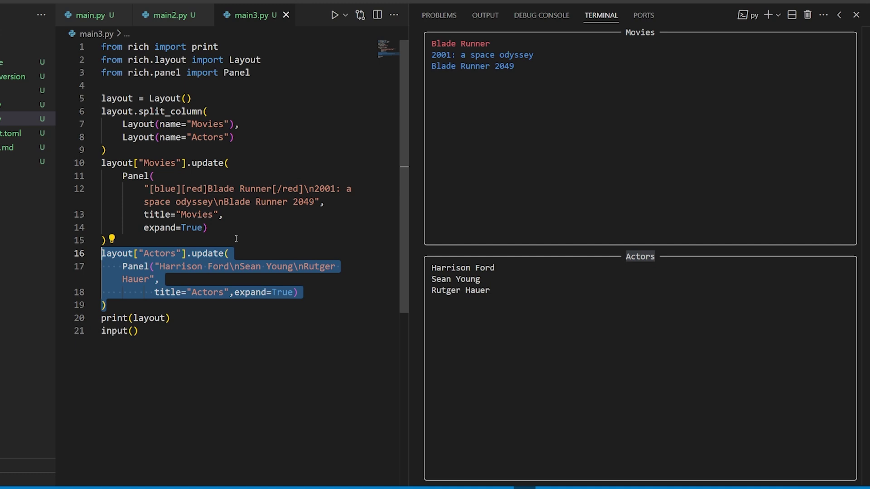
pyautogui.click(236, 239)
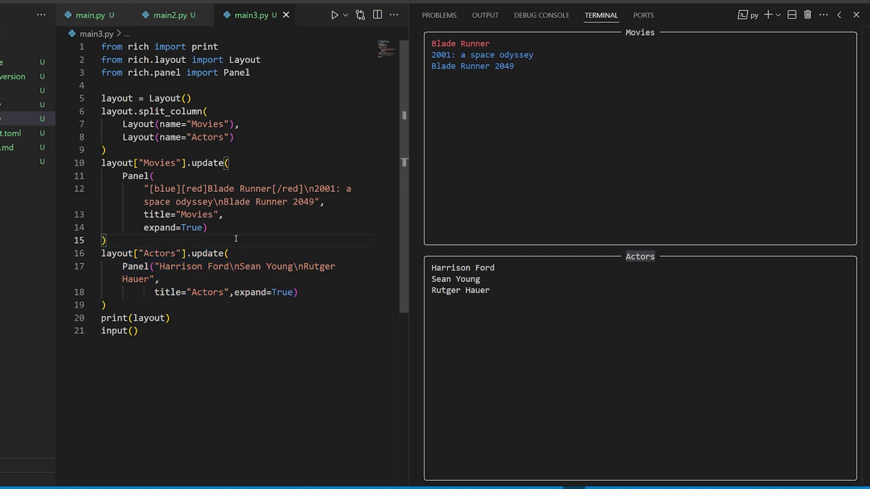